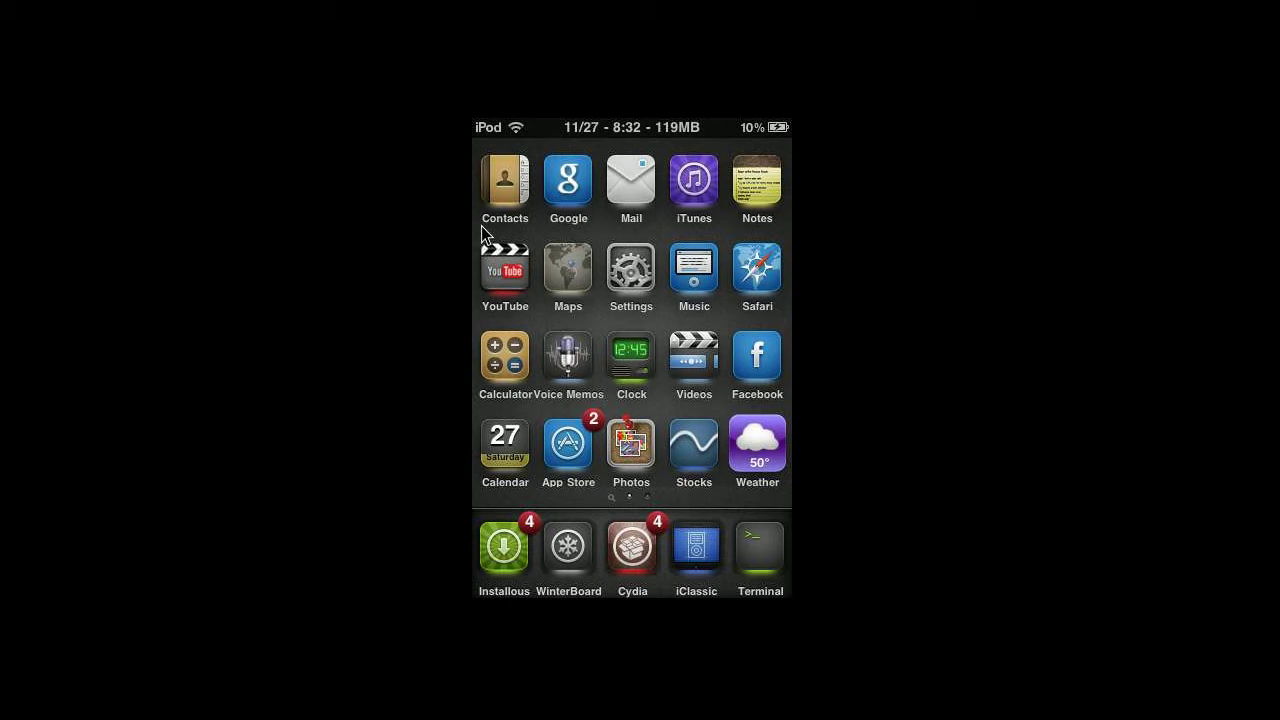
- Scroll around the SpringBoard home screen while Cydia launches and refreshes its data
scroll(481, 226, down, 3)
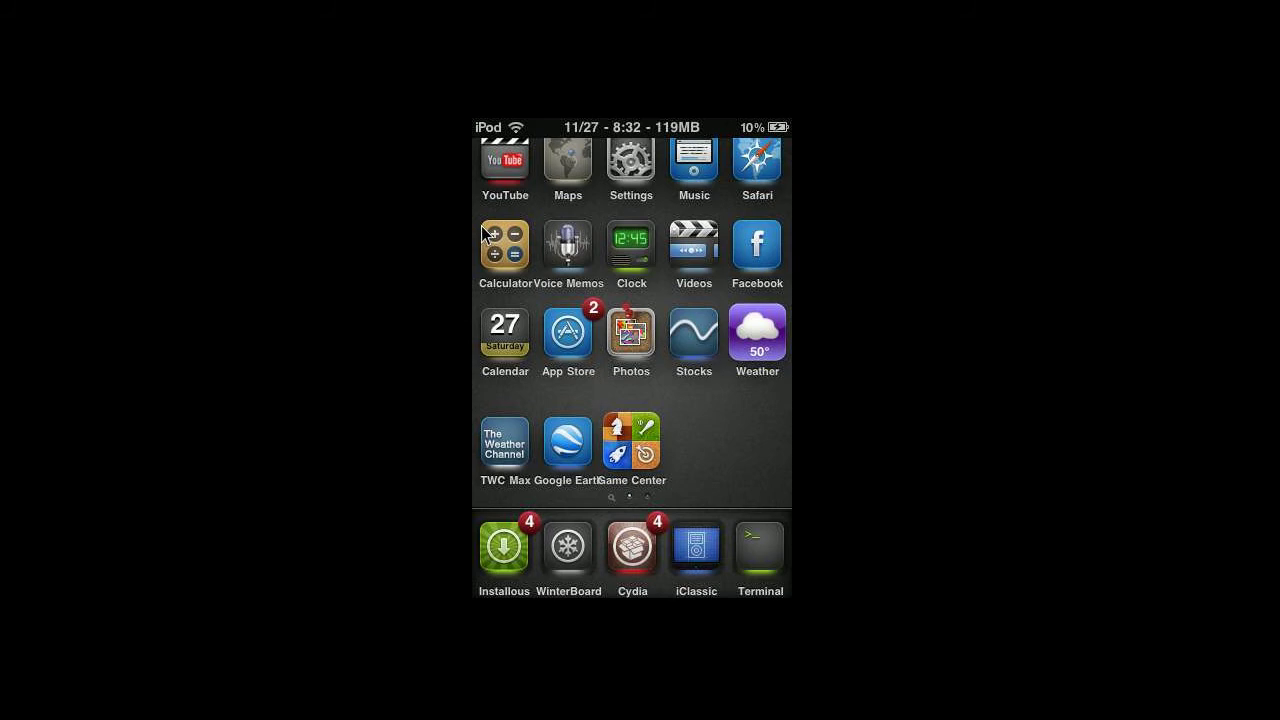
scroll(481, 226, up, 3)
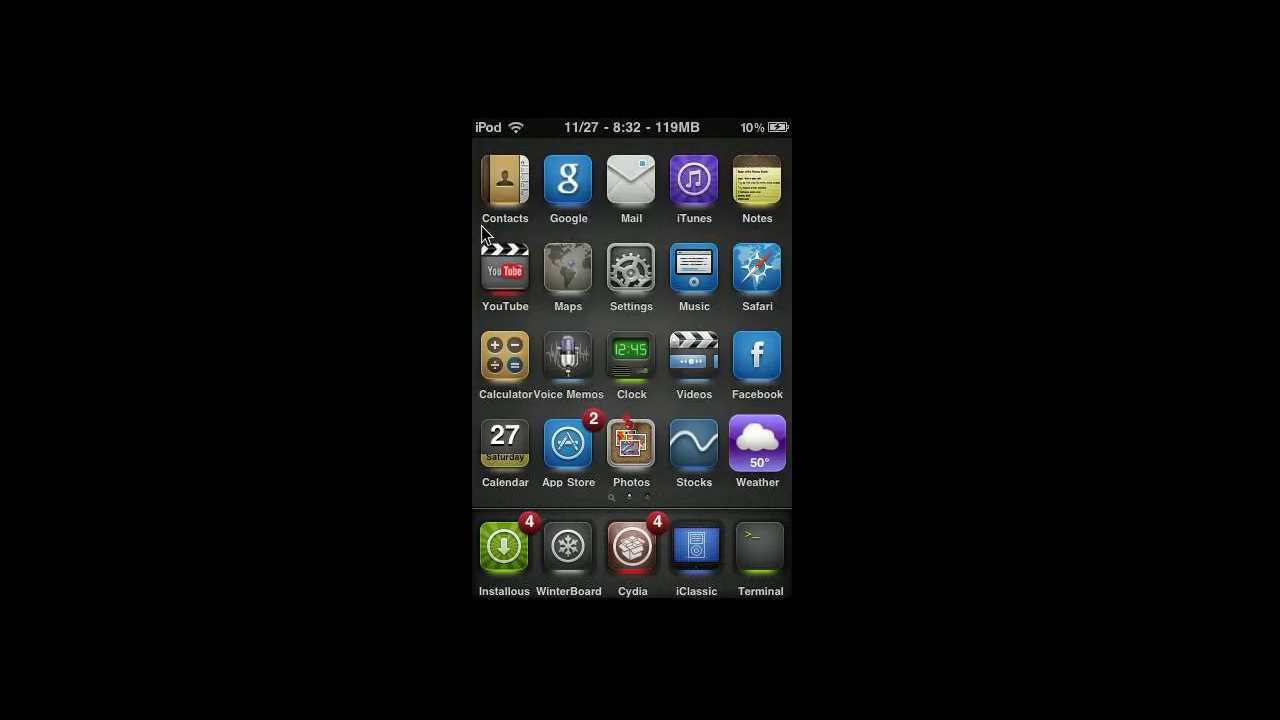
scroll(632, 550, right, 5)
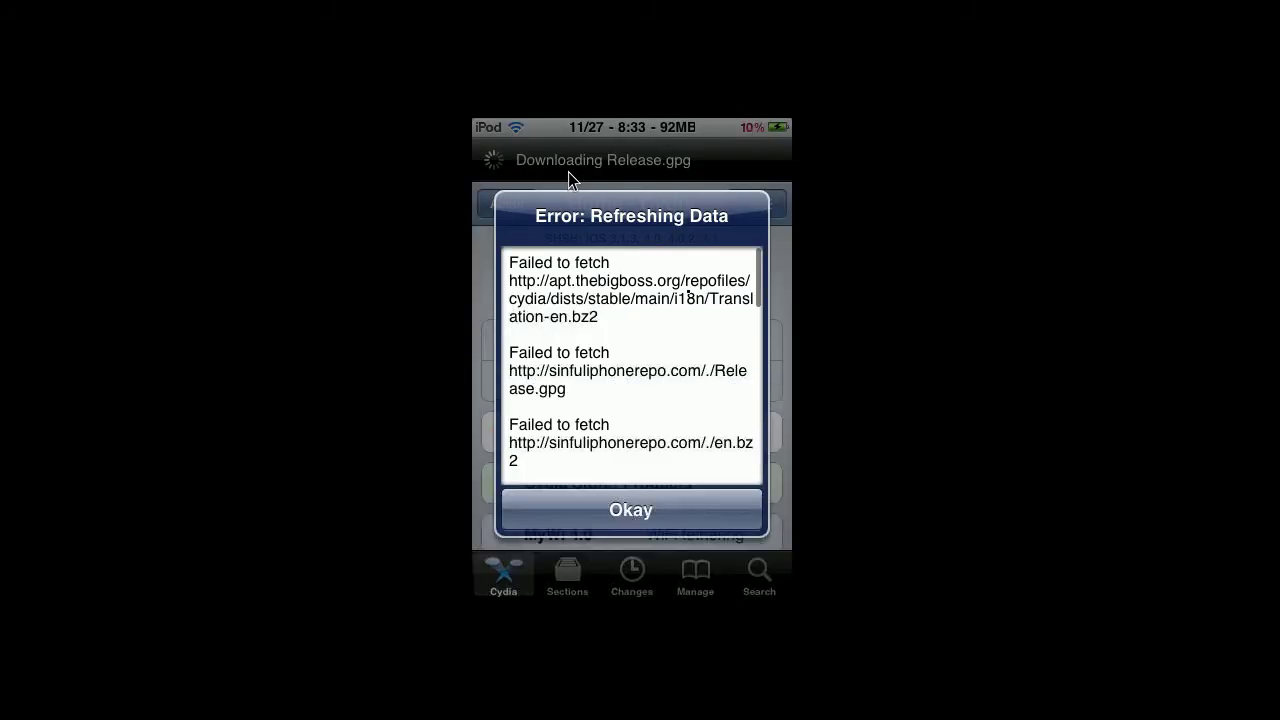
- Dismiss the 'Error: Refreshing Data' alert with Okay and let the home page load
click(630, 510)
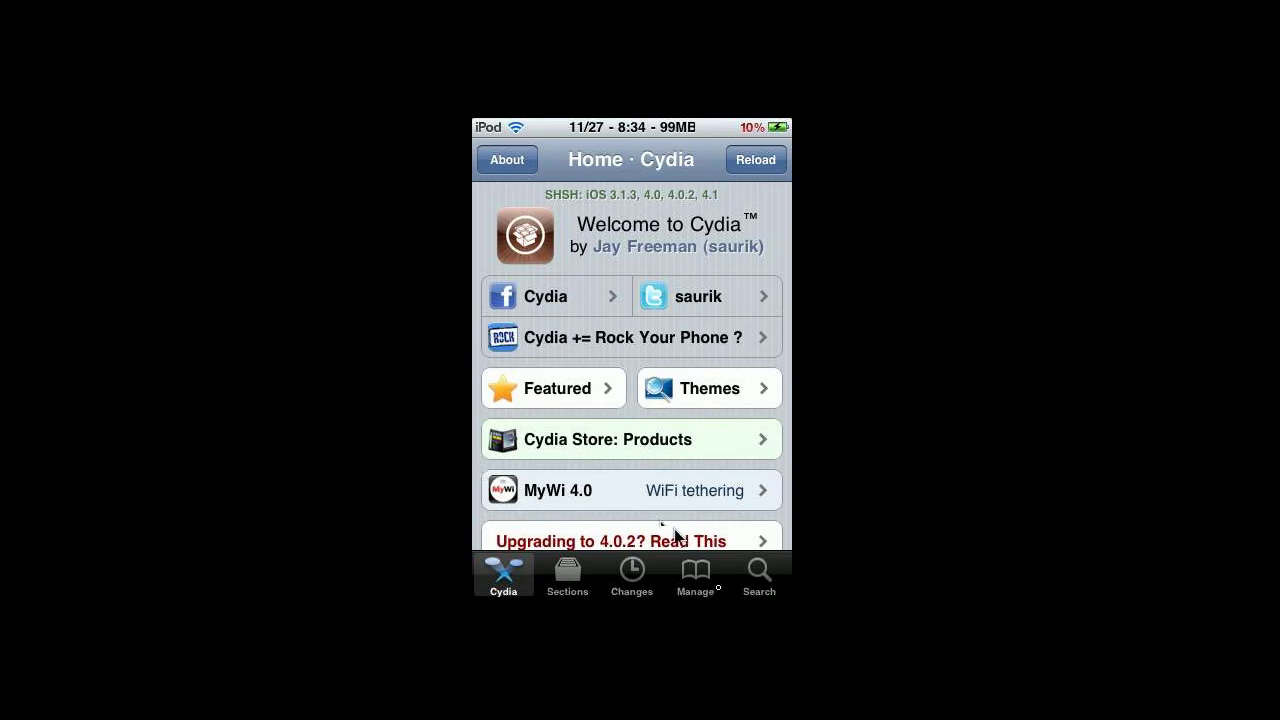
- Go to Manage > Sources, toggle Edit then Done, and open TheiPhoneSpot Repo
click(719, 590)
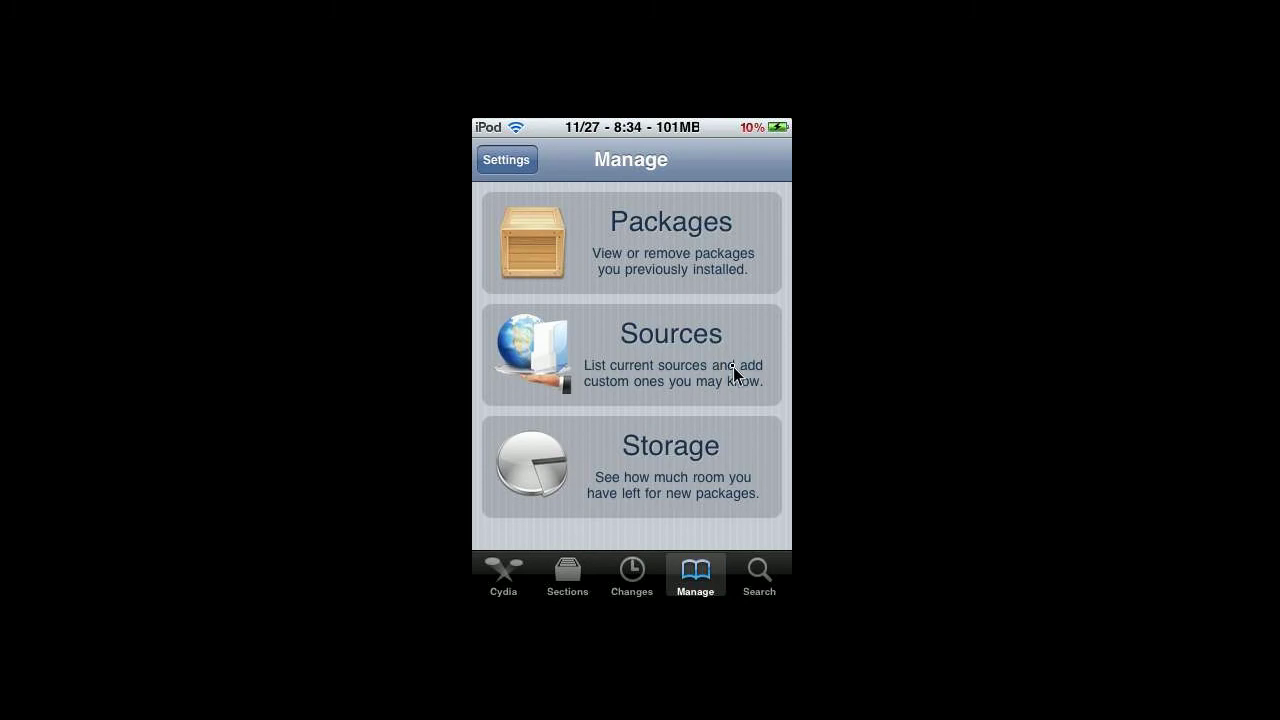
click(733, 367)
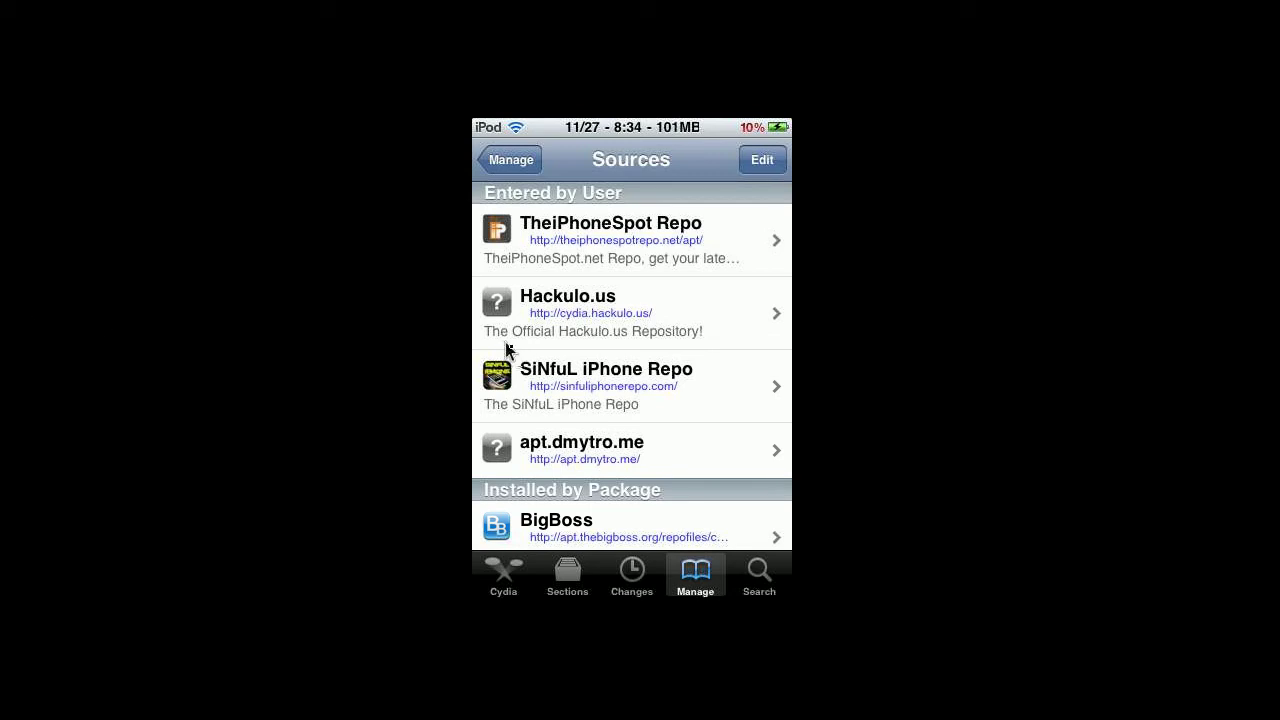
click(762, 160)
click(764, 162)
click(719, 260)
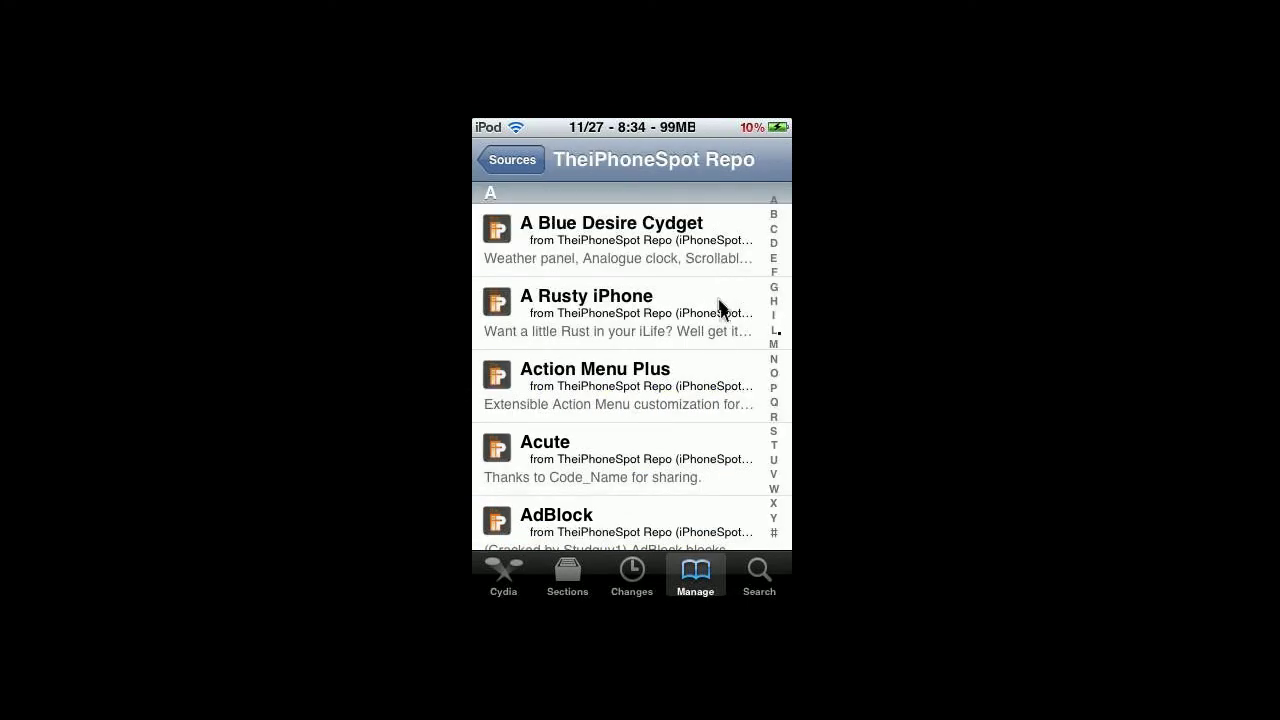
- Jump to the I index and scroll the package list until iLlumine is visible
click(773, 316)
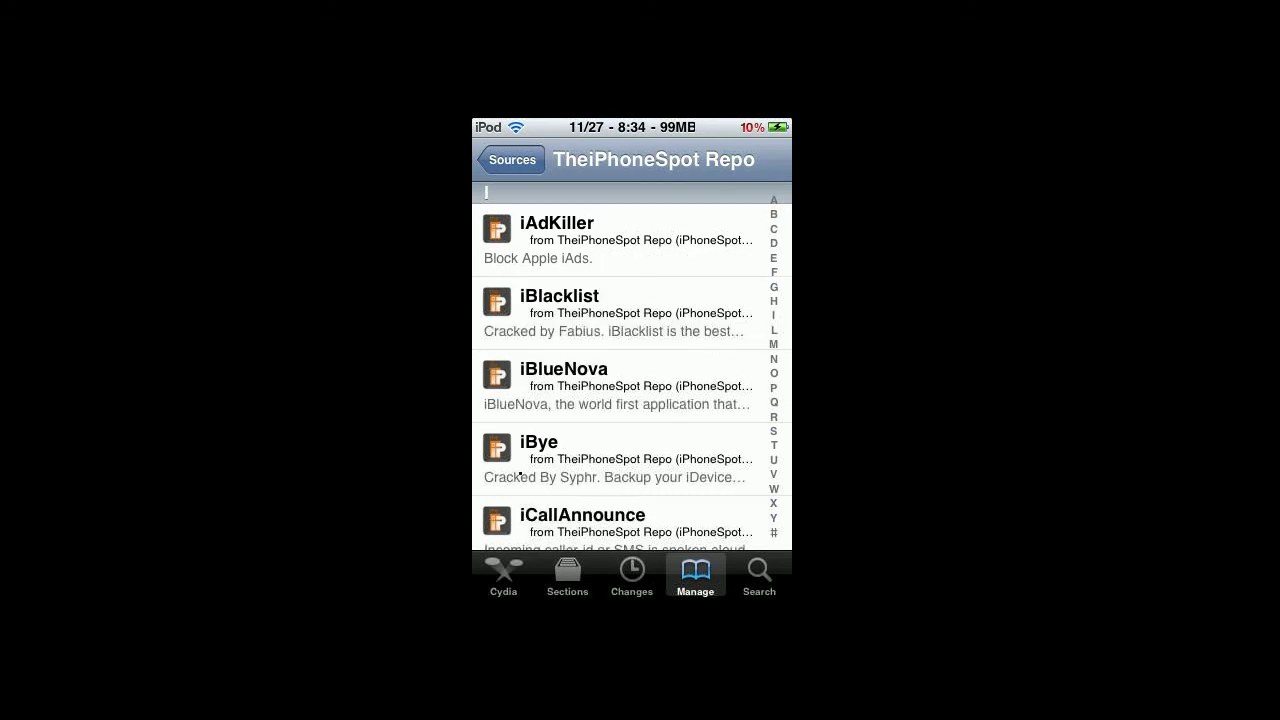
drag(520, 470, 583, 325)
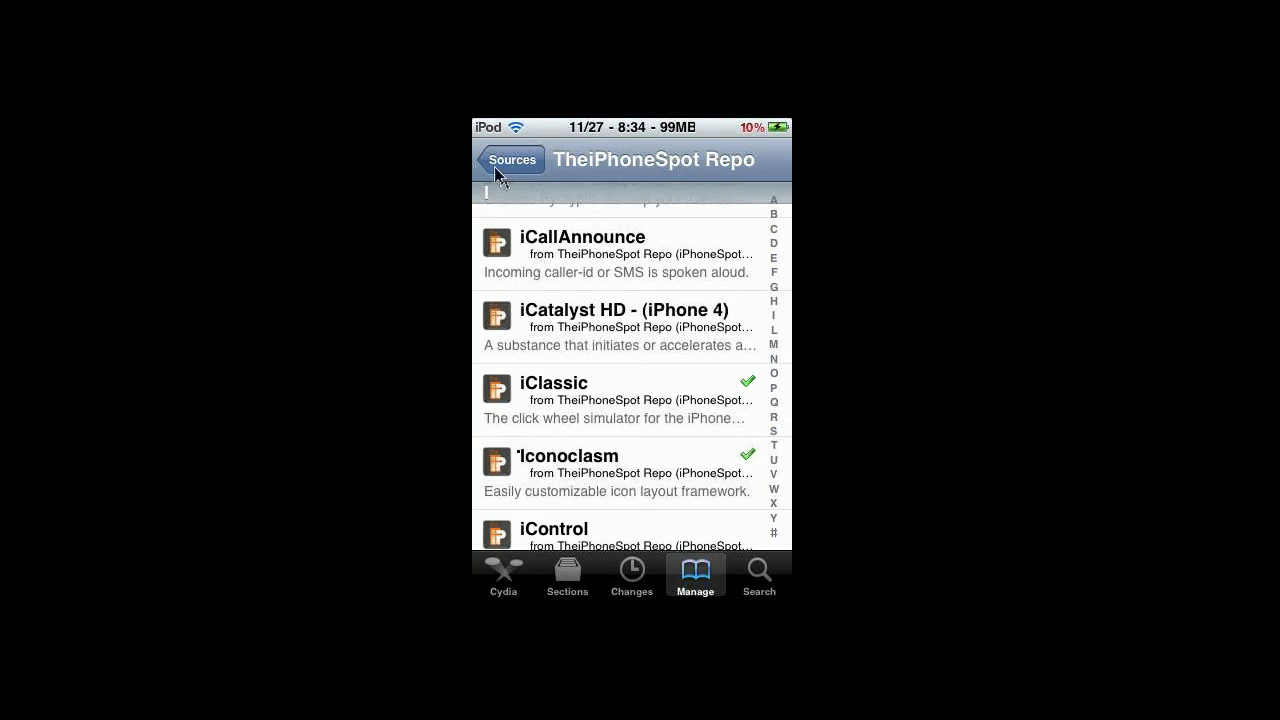
drag(590, 440, 602, 157)
scroll(618, 51, down, 3)
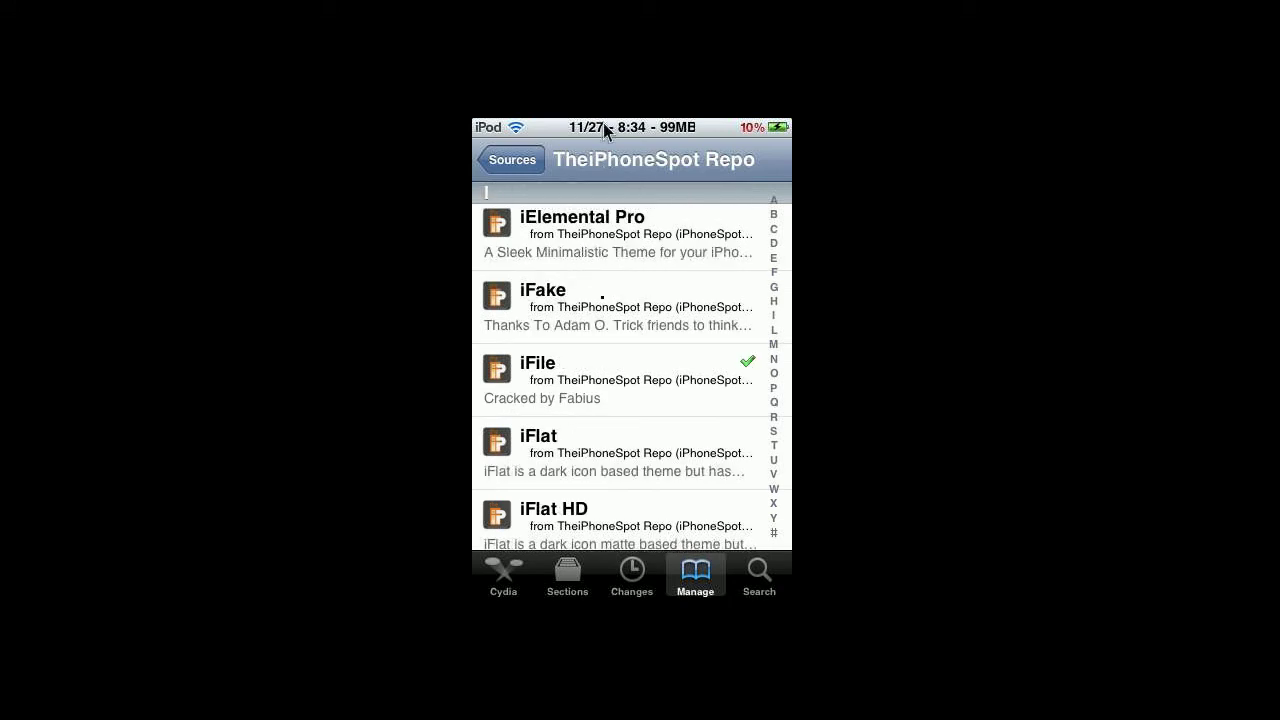
scroll(605, 130, down, 5)
scroll(620, 180, down, 5)
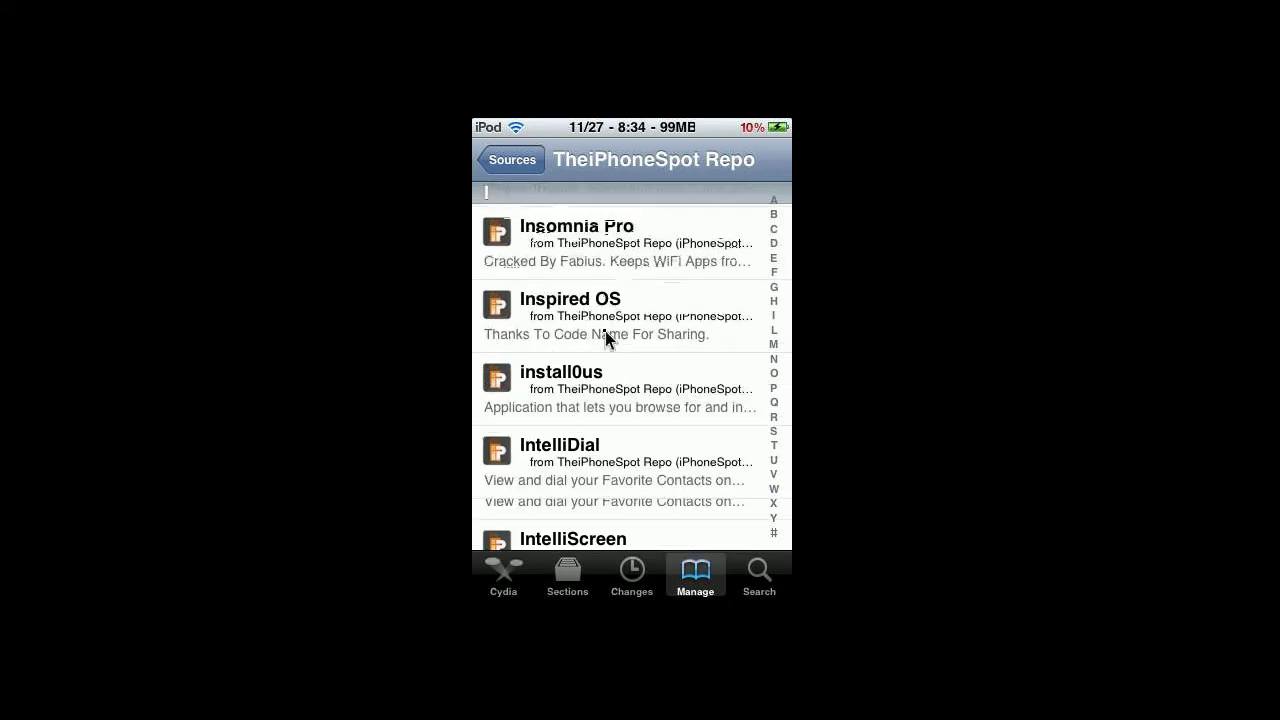
scroll(606, 340, down, 3)
scroll(575, 420, up, 5)
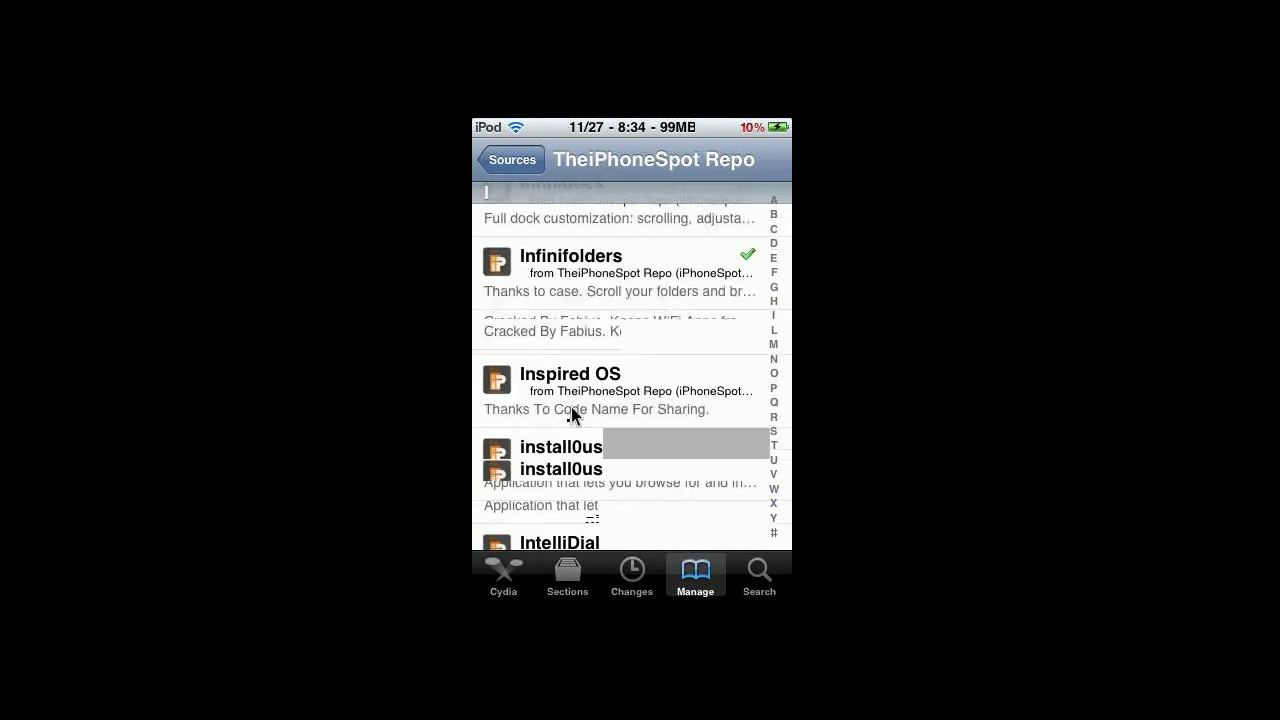
scroll(570, 470, up, 3)
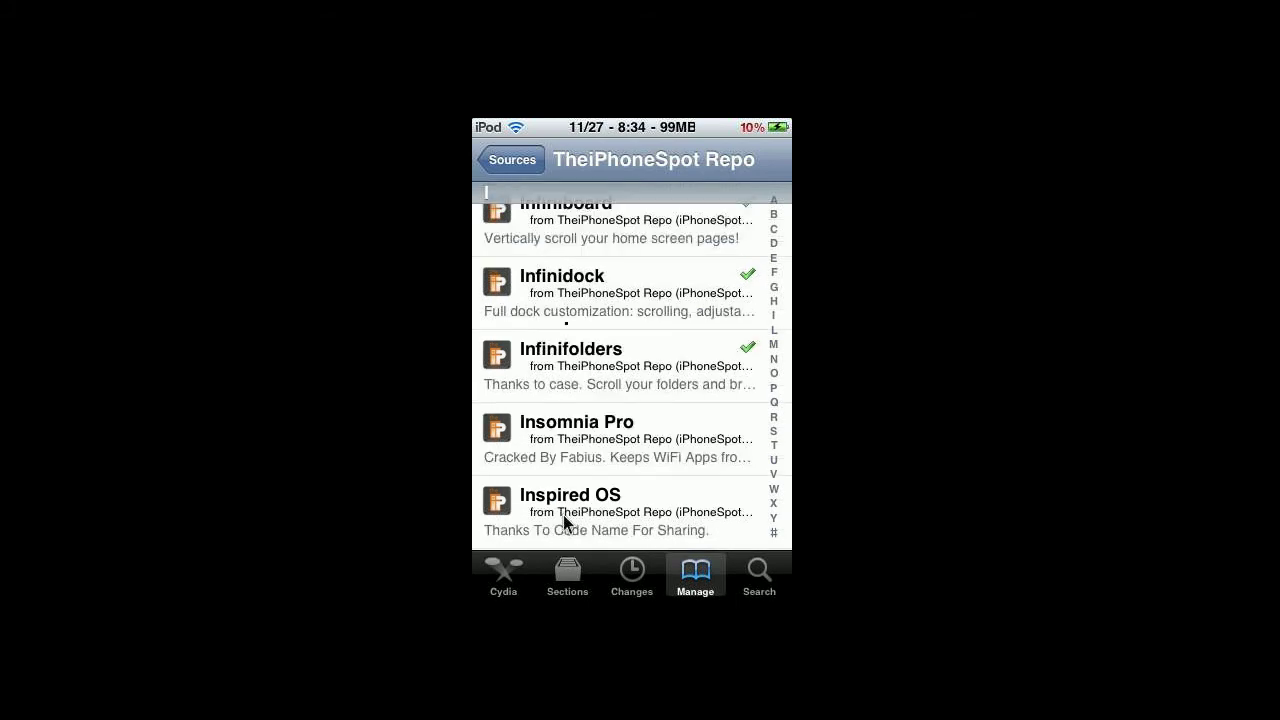
drag(571, 295, 551, 529)
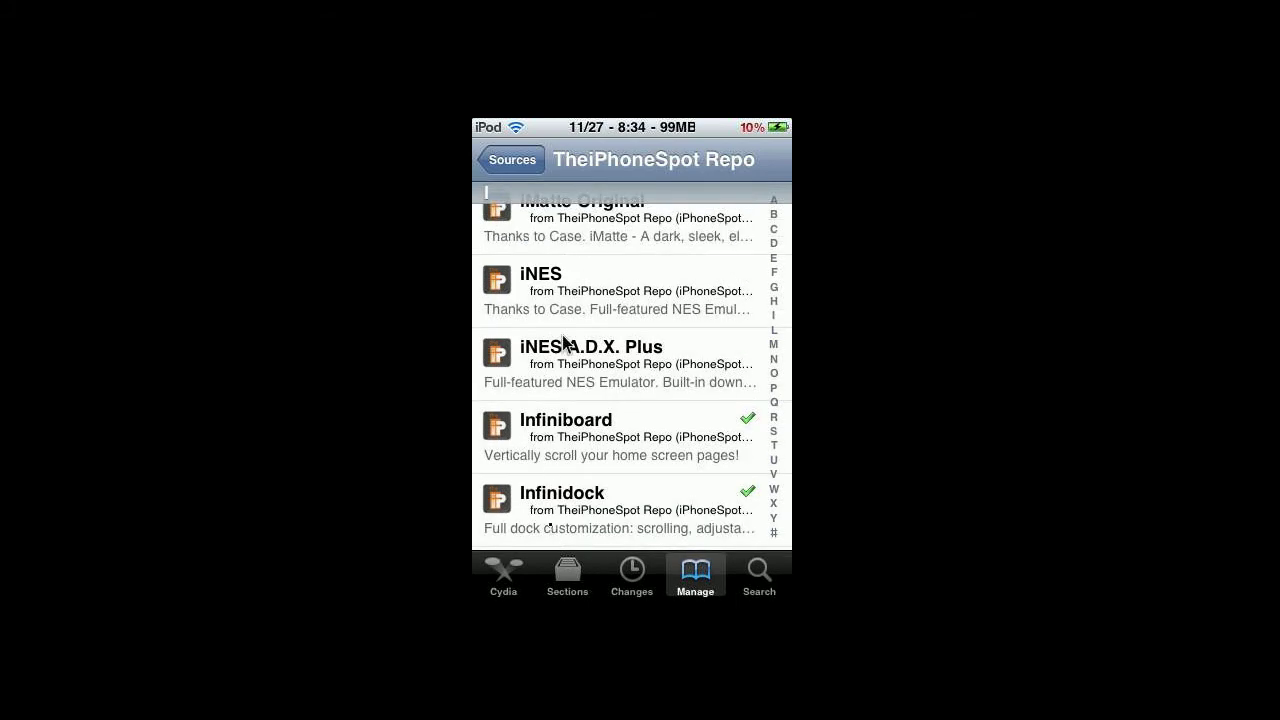
drag(563, 343, 555, 535)
drag(561, 337, 561, 509)
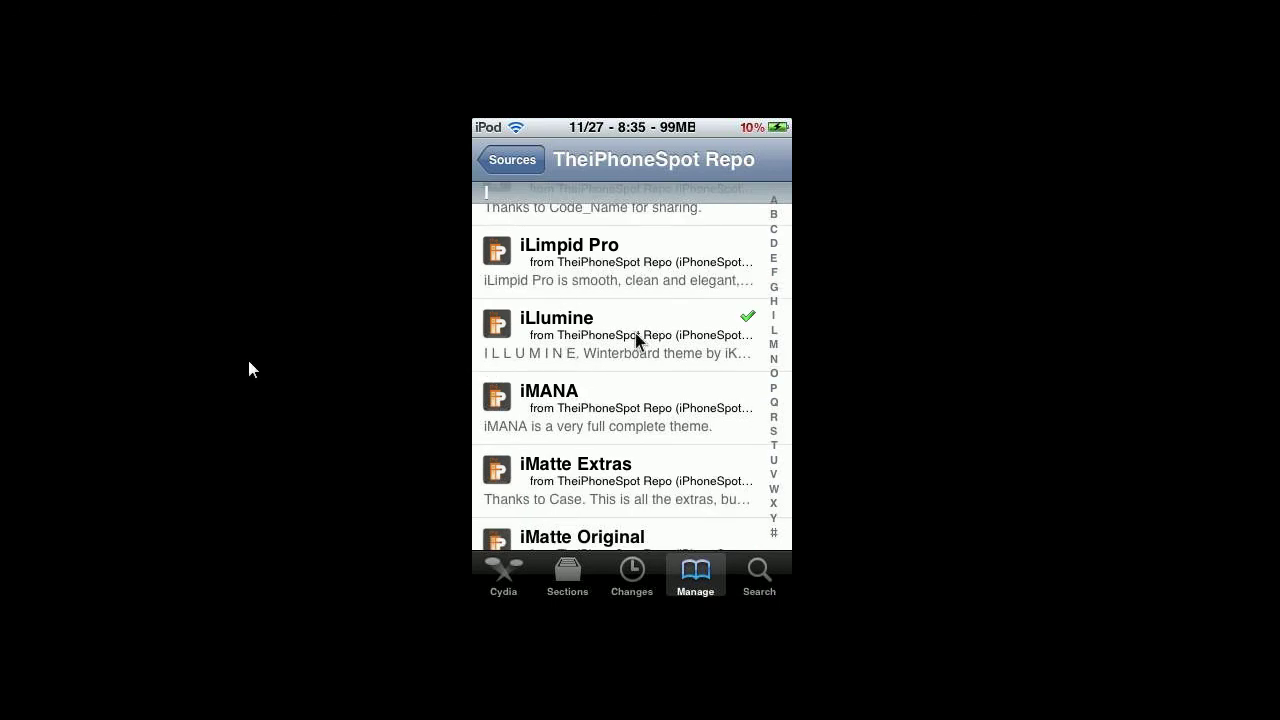
- Open iLlumine's details and scroll down to its WinterBoard theme description
click(635, 333)
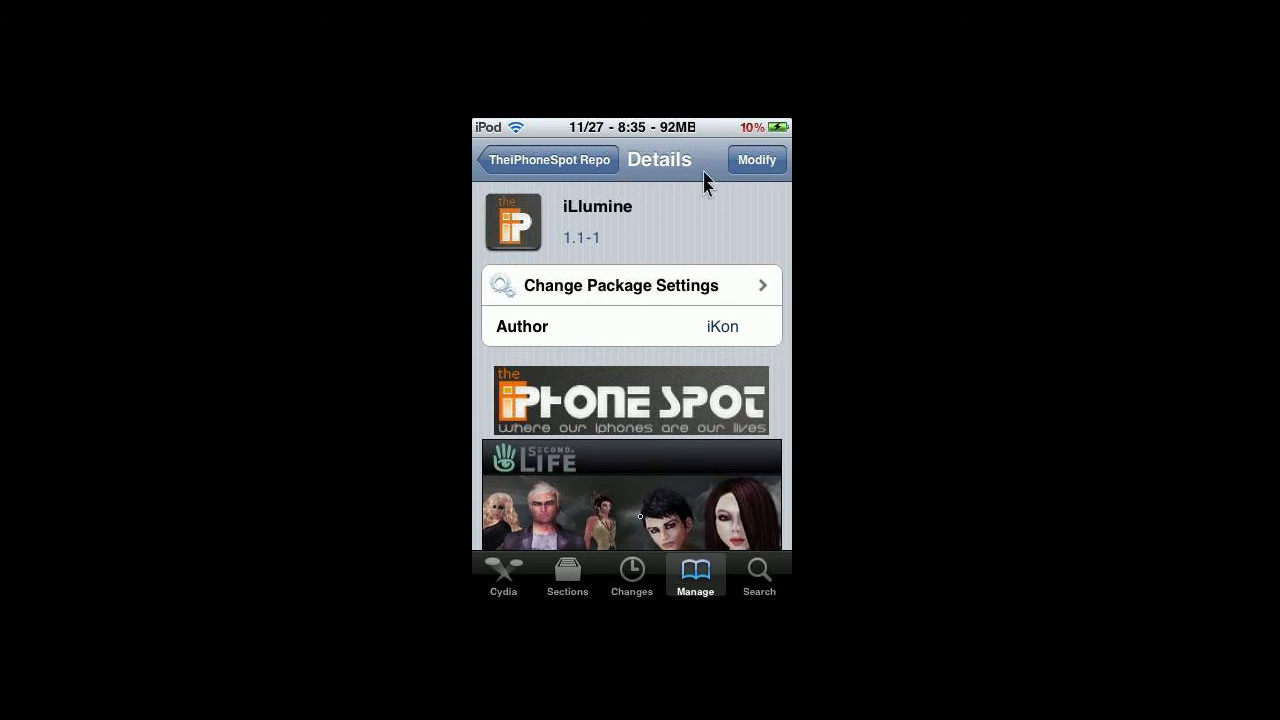
drag(637, 416, 666, 236)
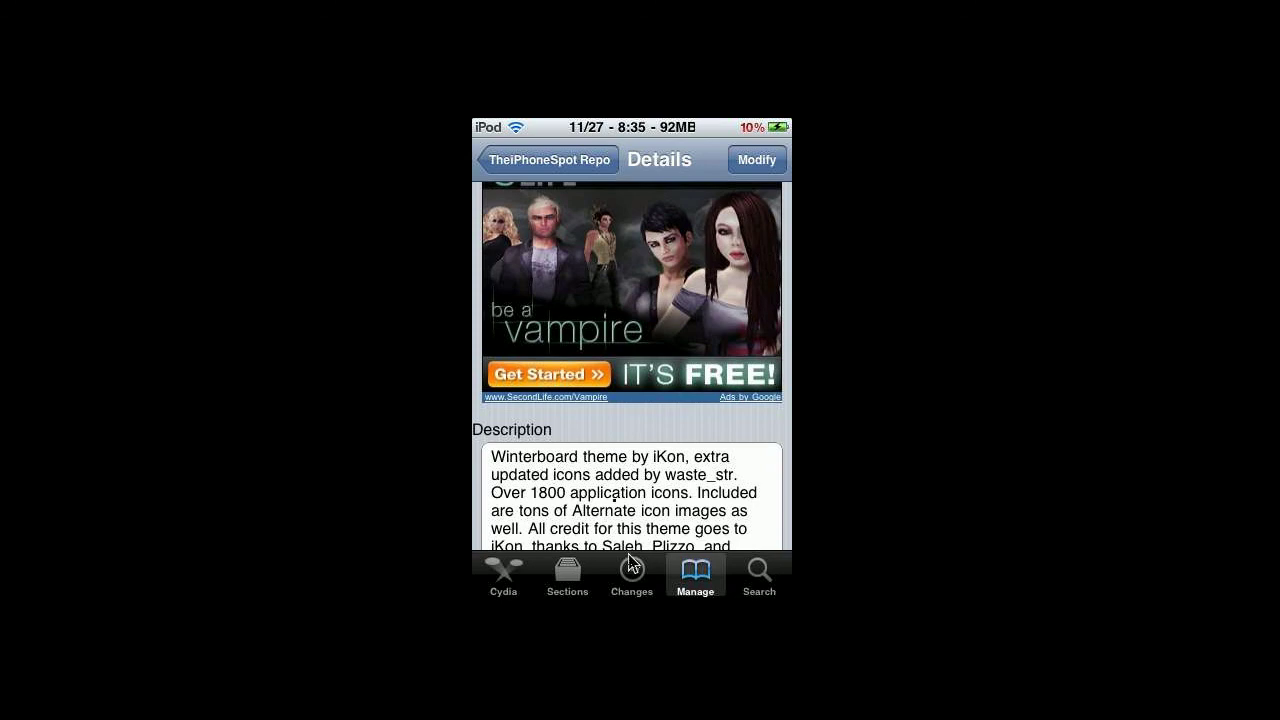
drag(607, 530, 672, 360)
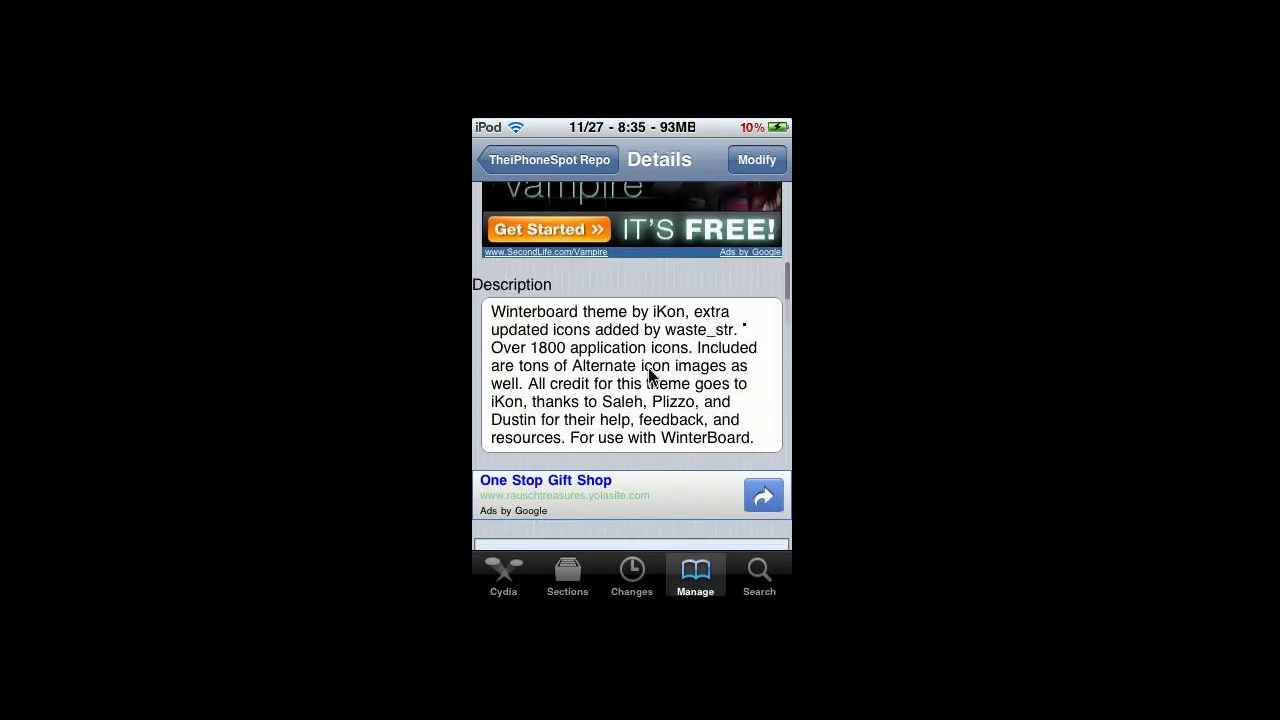